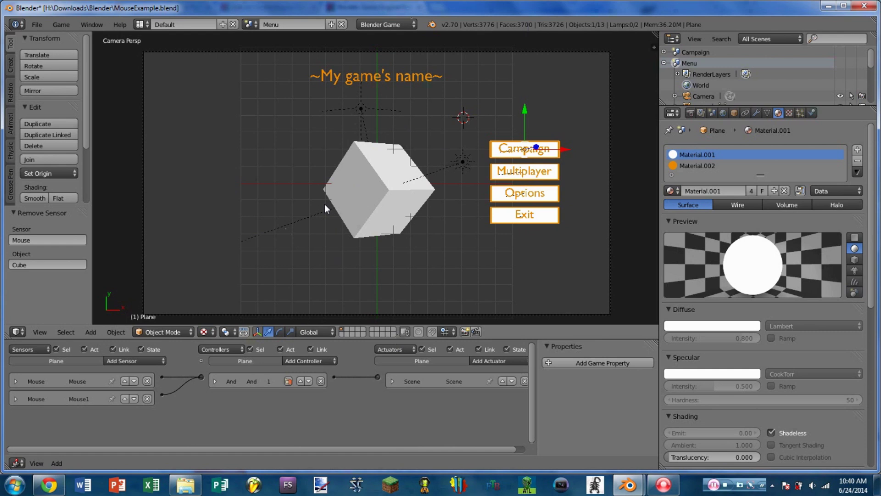
Run the MouseExample menu scene in the game engine with P to test it
{"action": "key", "text": "p"}
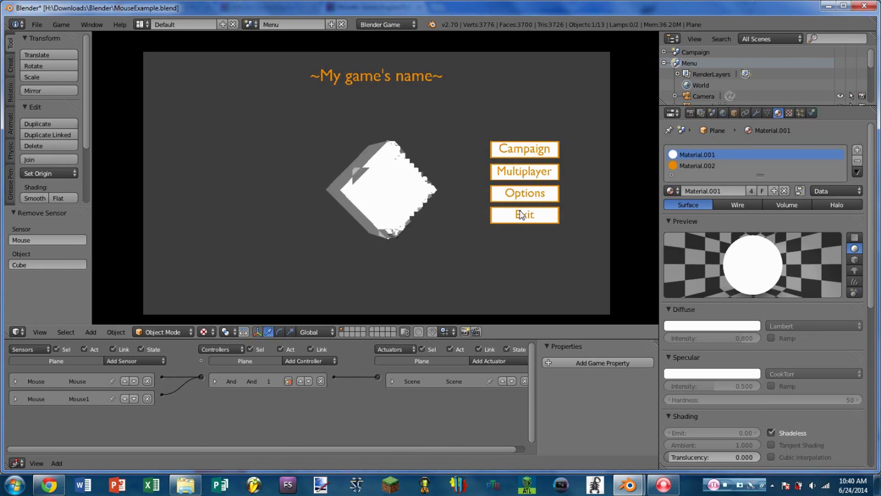
Visit the Campaign and Multiplayer screens in the running game, then choose Exit to quit
{"action": "left_click", "coordinate": [554, 155]}
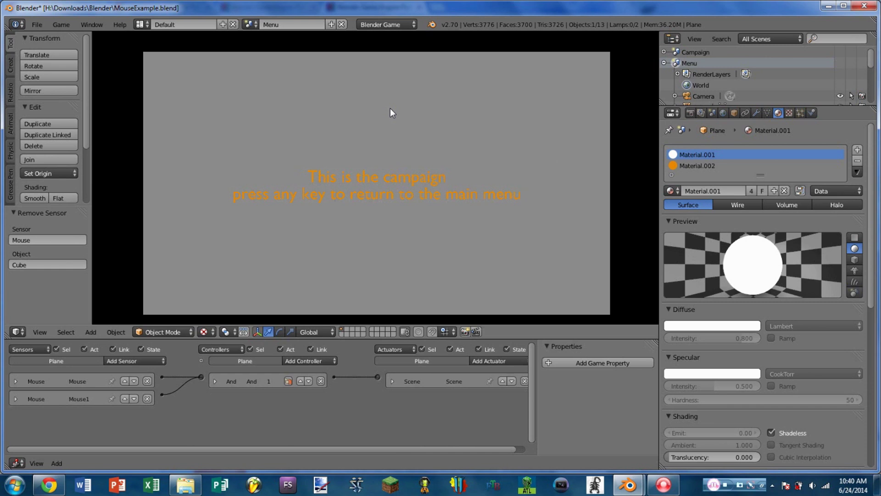
{"action": "key", "text": "space"}
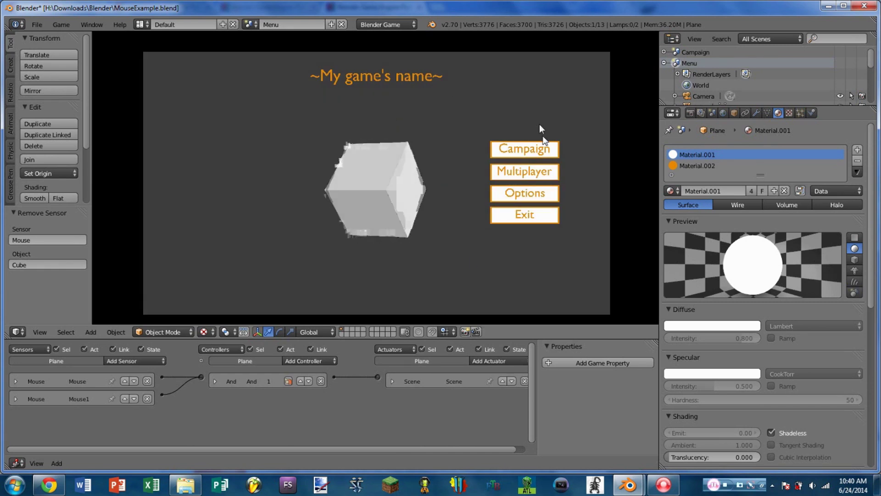
{"action": "left_click", "coordinate": [555, 171]}
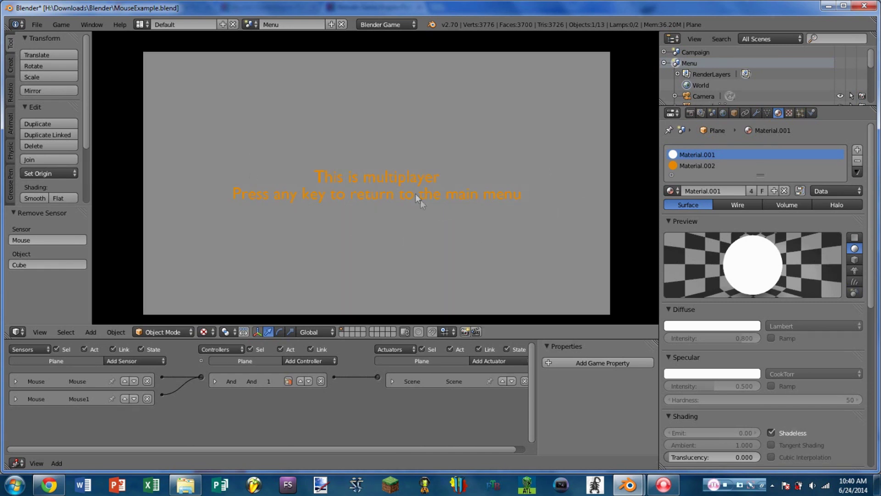
{"action": "key", "text": "space"}
{"action": "left_click", "coordinate": [533, 219]}
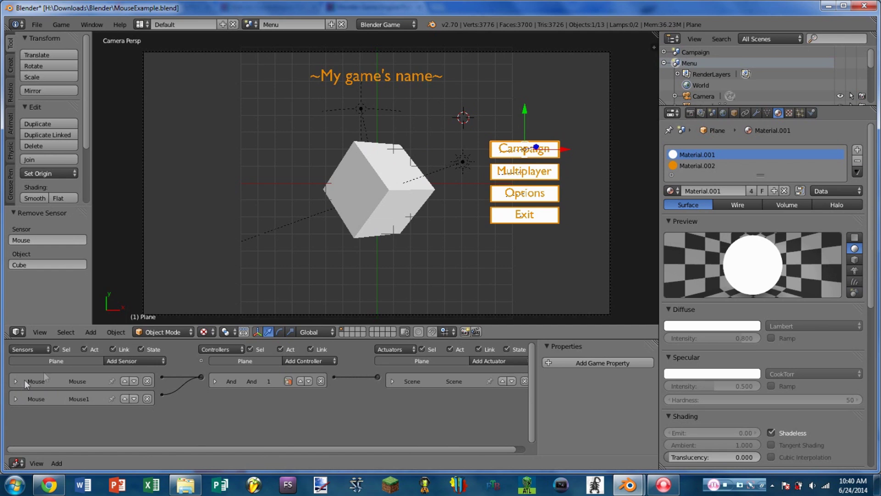
Enlarge and zoom the logic editor, then inspect the two Mouse sensors' settings
{"action": "left_click_drag", "start_coordinate": [105, 339], "coordinate": [105, 186]}
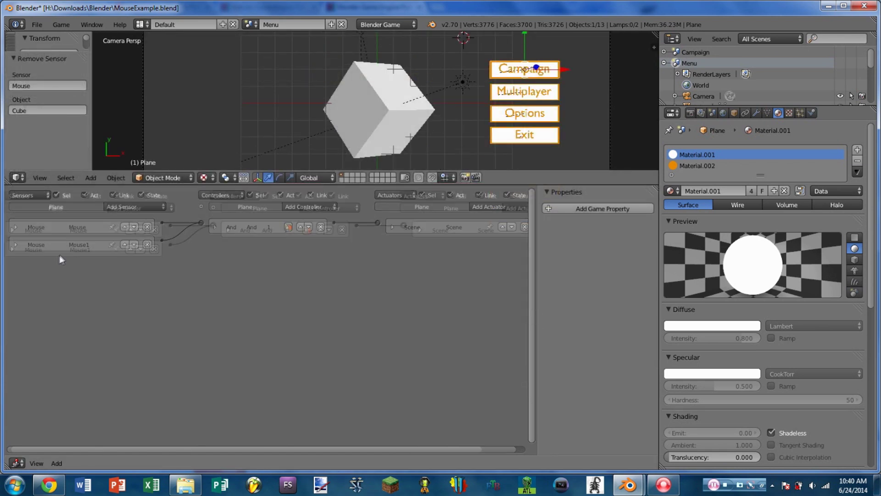
{"action": "middle_click_drag", "start_coordinate": [60, 255], "coordinate": [128, 325], "text": "ctrl"}
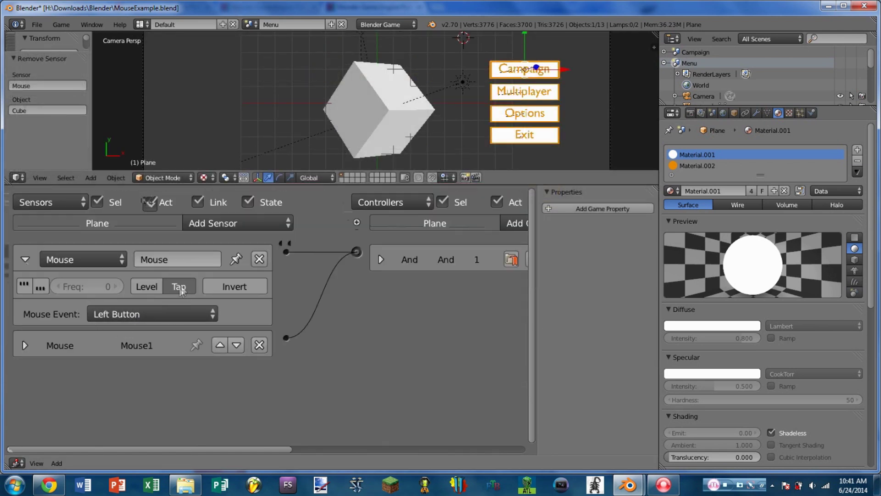
{"action": "left_click", "coordinate": [26, 259]}
{"action": "left_click", "coordinate": [26, 290]}
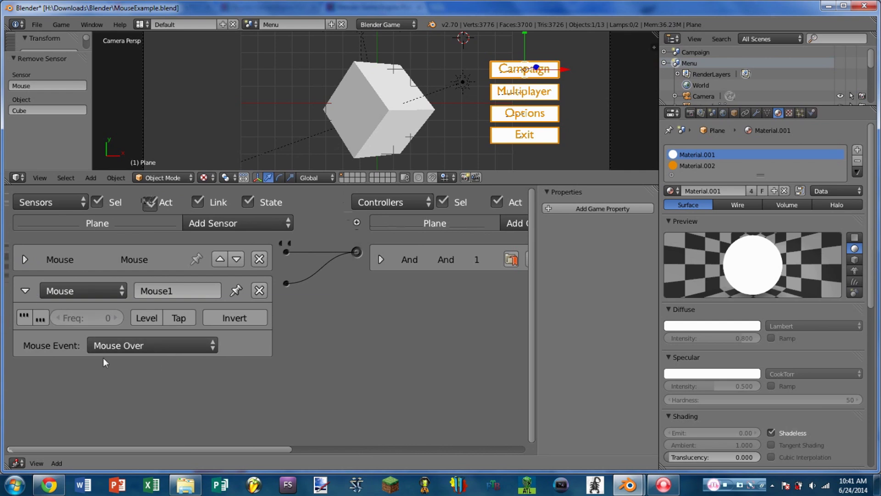
{"action": "left_click", "coordinate": [26, 291]}
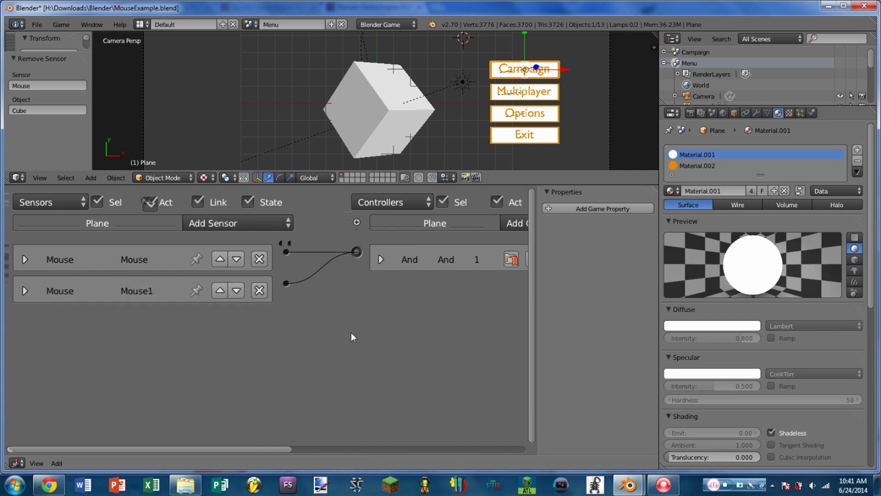
{"action": "middle_click_drag", "start_coordinate": [350, 336], "coordinate": [181, 276]}
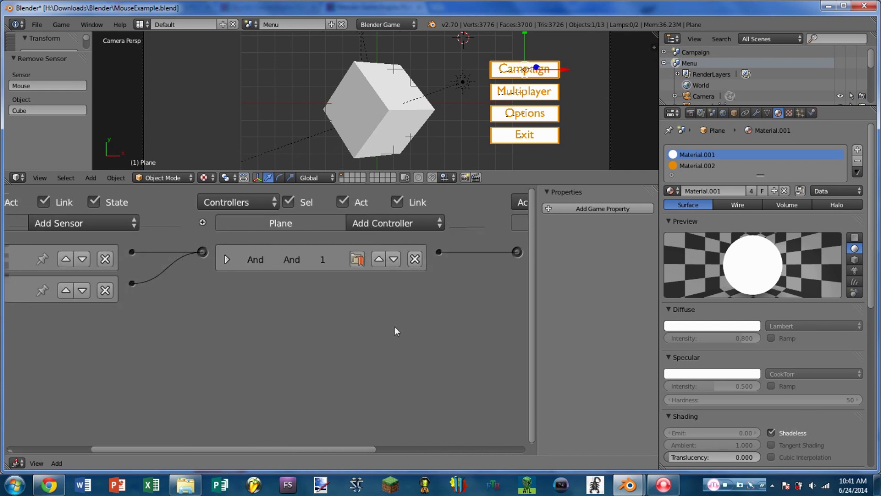
{"action": "middle_click_drag", "start_coordinate": [462, 334], "coordinate": [286, 221]}
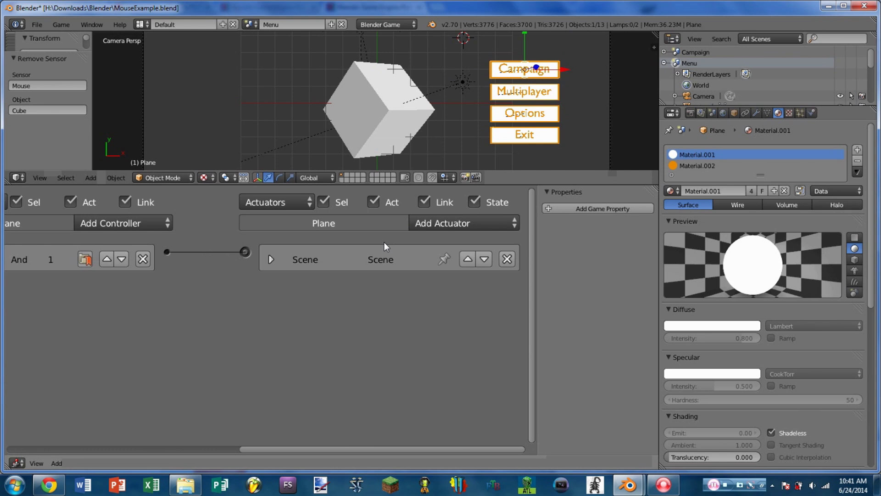
Inspect the Set Scene Campaign actuator, then the Exit plane's Quit Game actuator
{"action": "left_click", "coordinate": [271, 259]}
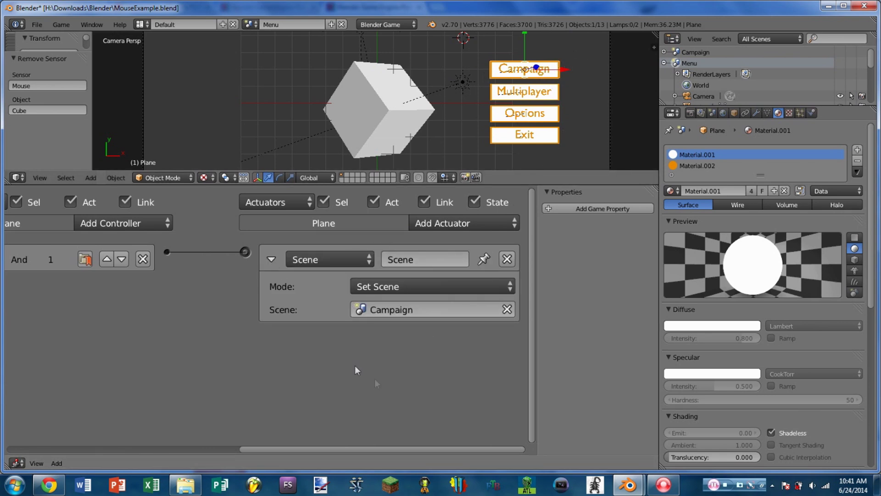
{"action": "left_click", "coordinate": [272, 259]}
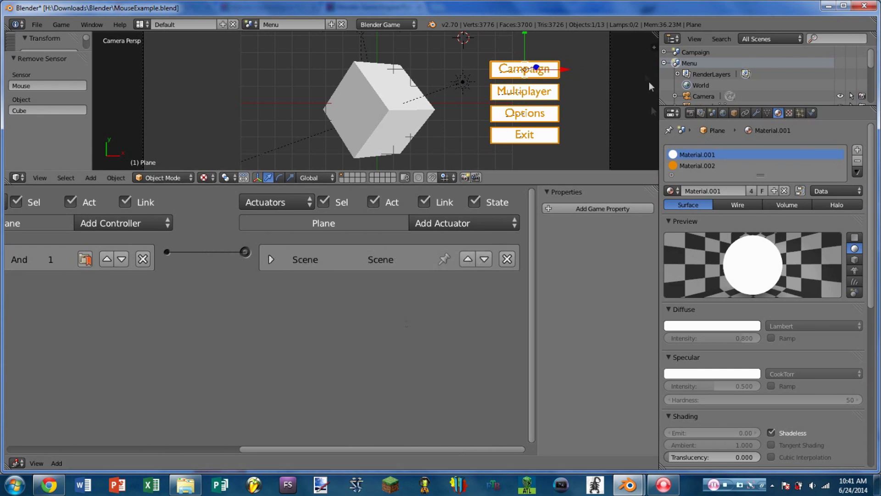
{"action": "right_click", "coordinate": [552, 139]}
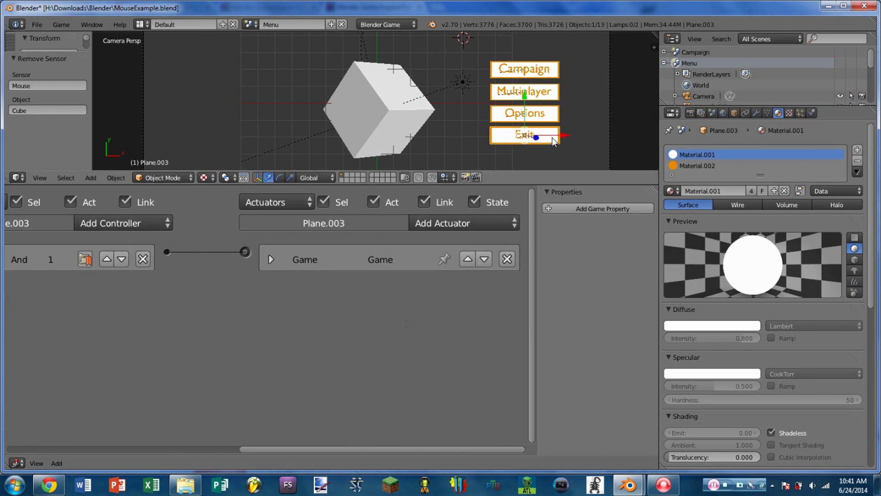
{"action": "left_click", "coordinate": [271, 259]}
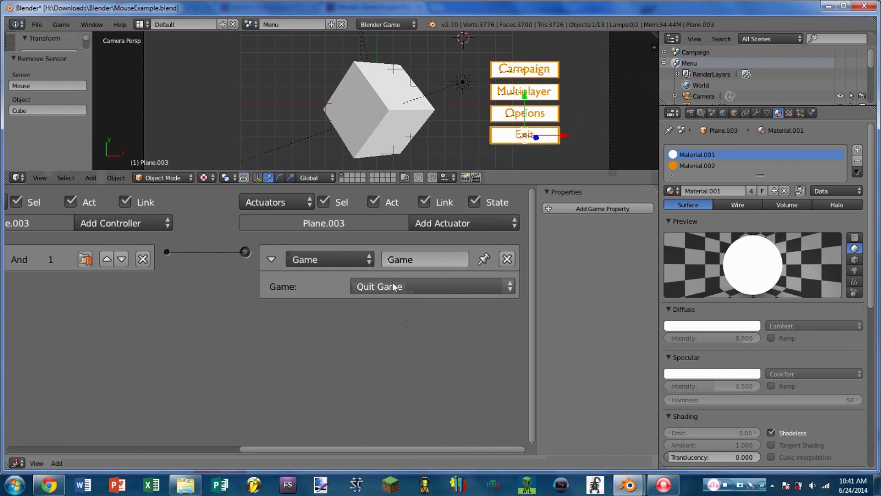
{"action": "left_click", "coordinate": [271, 259]}
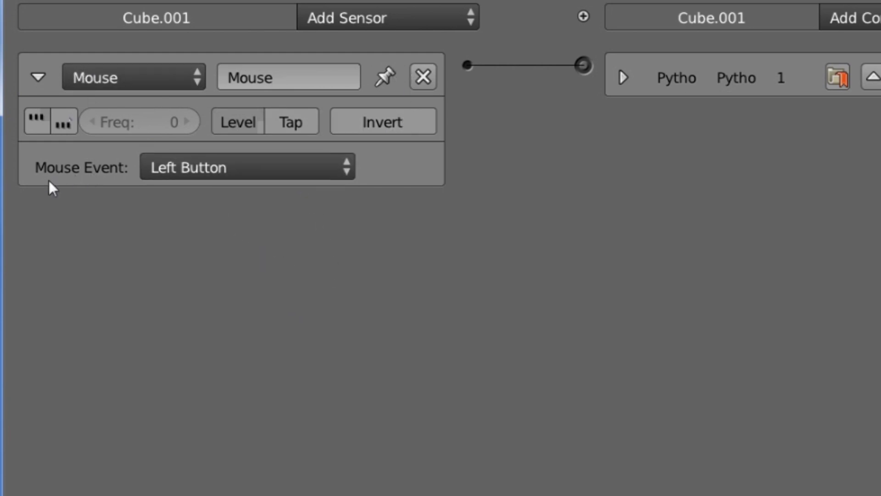
Cycle the cube's Mouse sensor event through Left, Middle, Right Button, Wheel Up and Wheel Down
{"action": "left_click", "coordinate": [151, 170]}
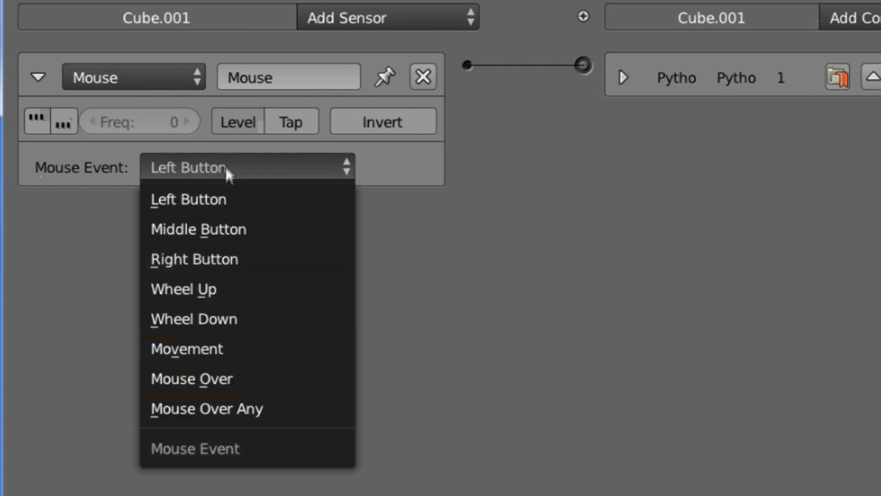
{"action": "left_click", "coordinate": [219, 199]}
{"action": "left_click", "coordinate": [225, 166]}
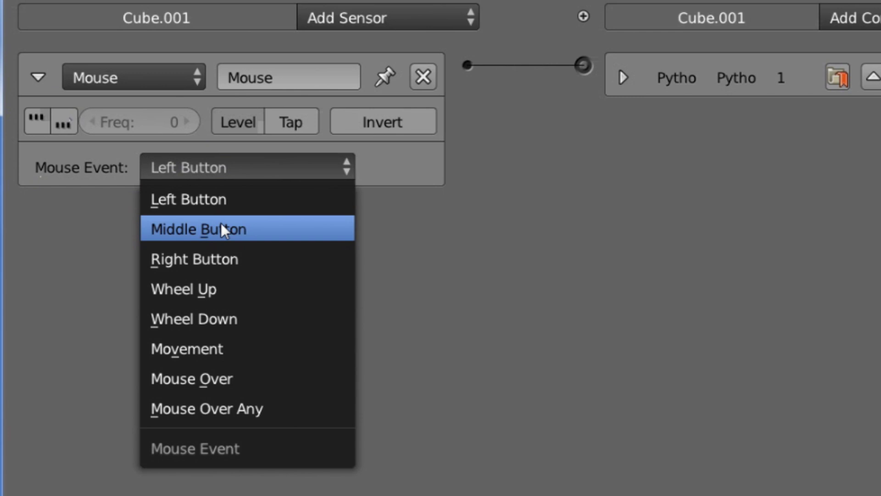
{"action": "left_click", "coordinate": [221, 228]}
{"action": "left_click", "coordinate": [230, 164]}
{"action": "left_click", "coordinate": [230, 259]}
{"action": "left_click", "coordinate": [245, 165]}
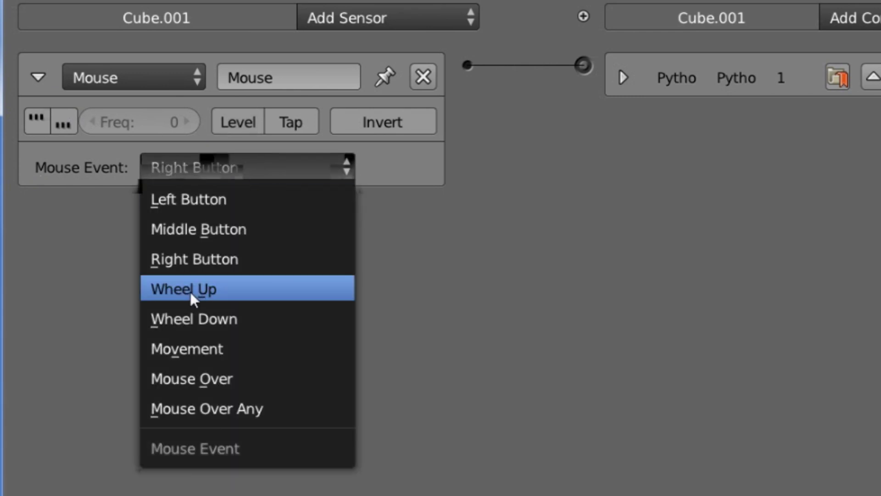
{"action": "left_click", "coordinate": [205, 290]}
{"action": "left_click", "coordinate": [246, 166]}
{"action": "left_click", "coordinate": [221, 319]}
Try Movement, Mouse Over and Mouse Over Any, then set the event back to Left Button
{"action": "left_click", "coordinate": [231, 165]}
{"action": "left_click", "coordinate": [203, 353]}
{"action": "left_click", "coordinate": [222, 170]}
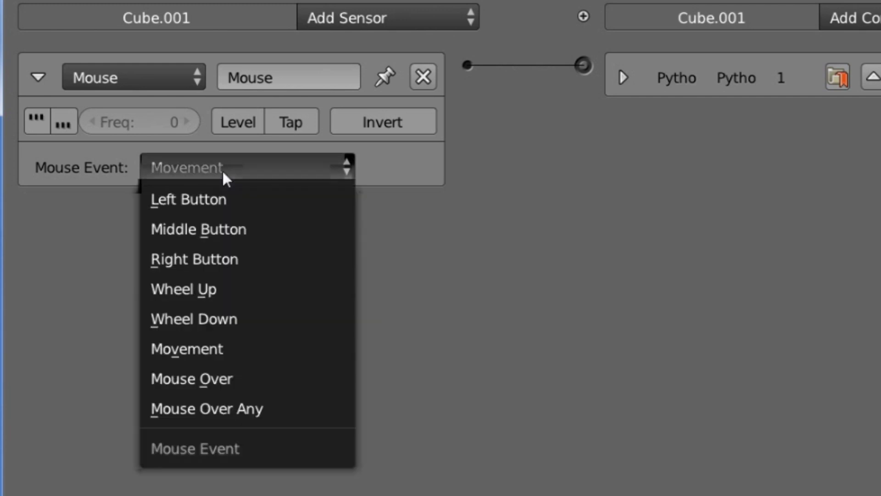
{"action": "left_click", "coordinate": [202, 373]}
{"action": "left_click", "coordinate": [287, 168]}
{"action": "left_click", "coordinate": [268, 407]}
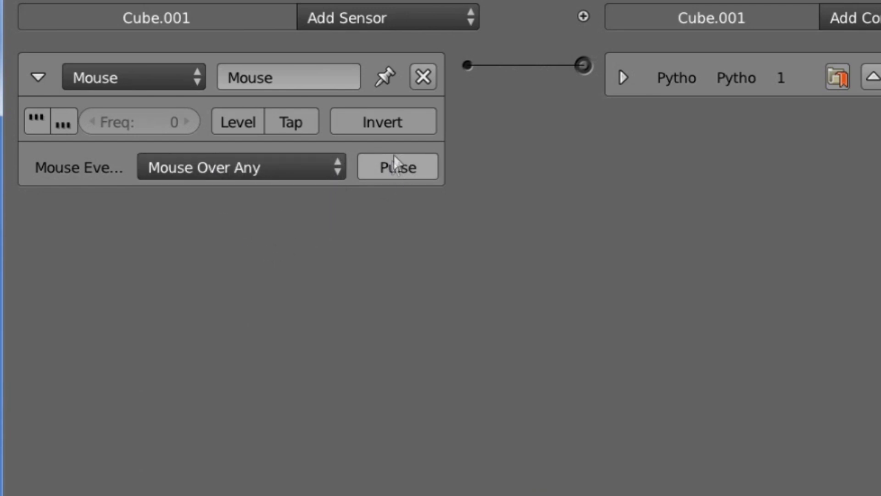
{"action": "left_click", "coordinate": [246, 169]}
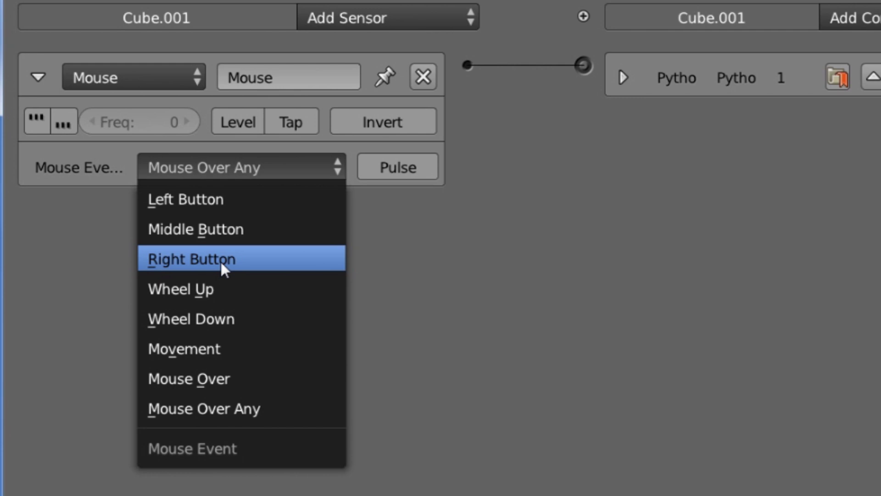
{"action": "left_click", "coordinate": [253, 196]}
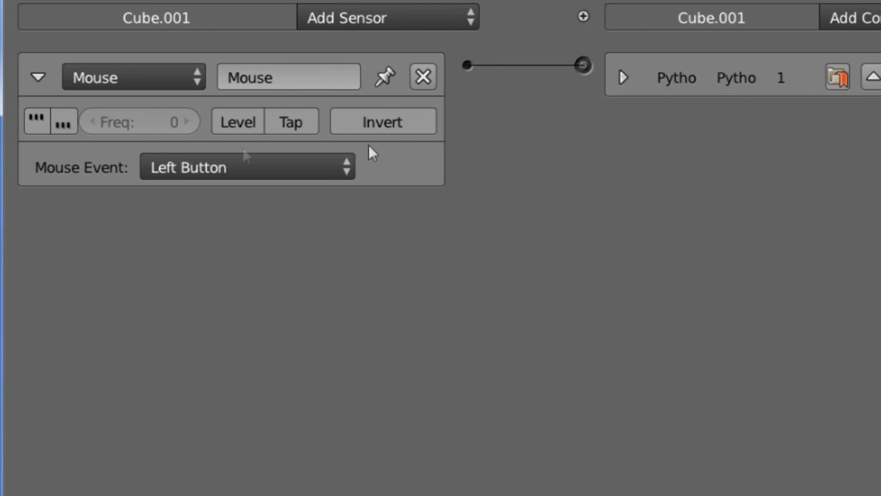
Switch Cube.001's Mouse Event from Wheel Up to Movement, settling on Mouse Over
{"action": "left_click", "coordinate": [264, 167]}
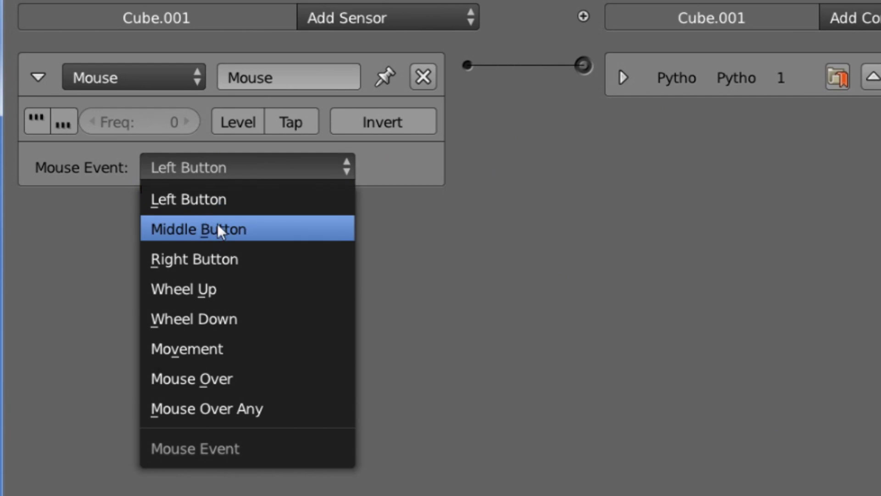
{"action": "left_click", "coordinate": [243, 288]}
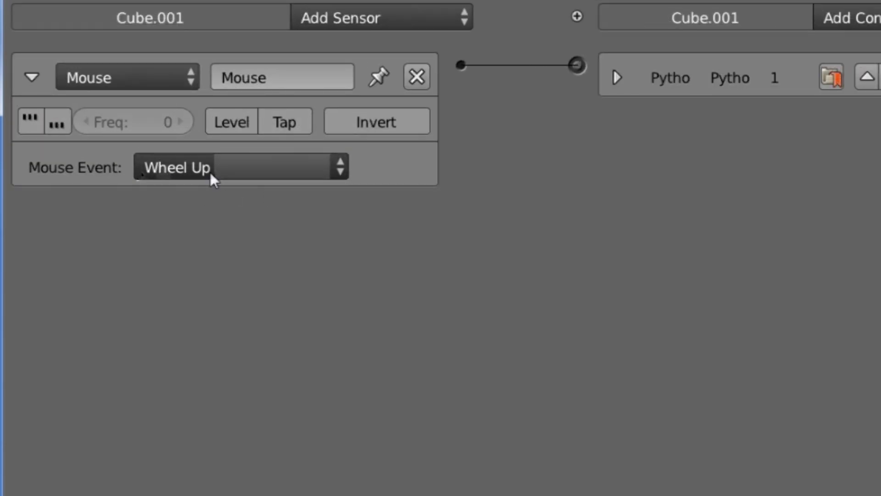
{"action": "left_click", "coordinate": [303, 166]}
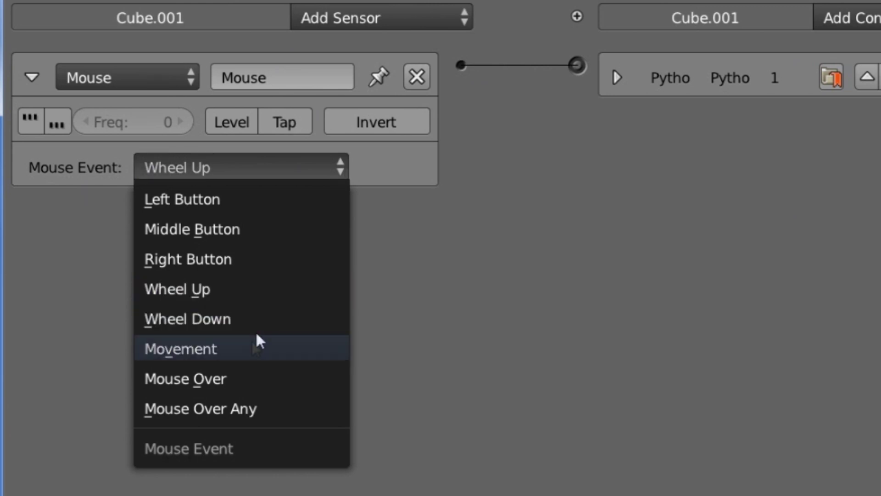
{"action": "left_click", "coordinate": [256, 347]}
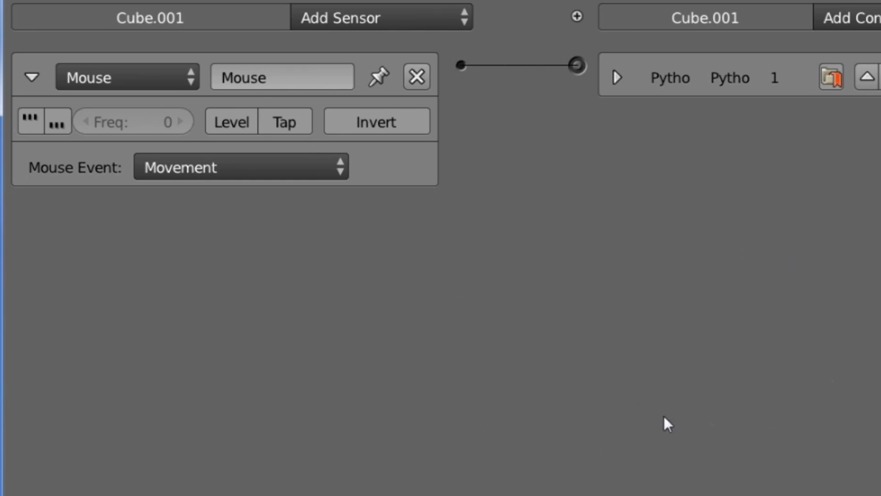
{"action": "left_click", "coordinate": [246, 165]}
{"action": "left_click", "coordinate": [237, 377]}
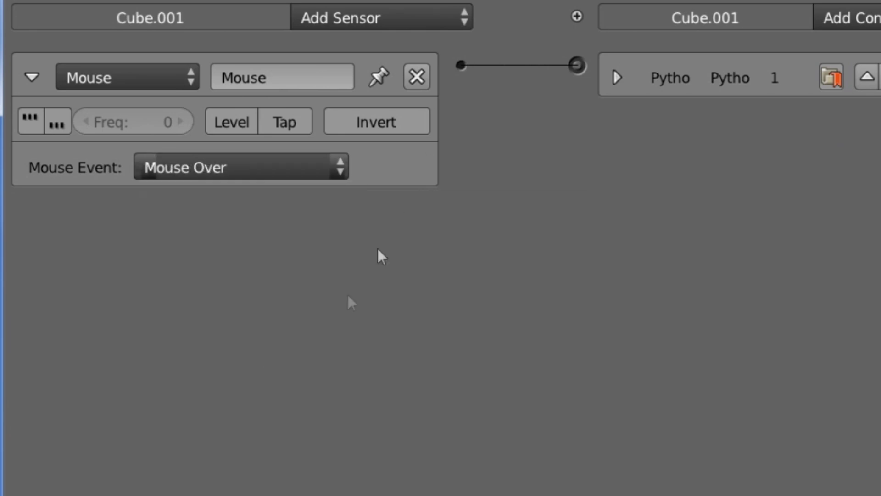
{"action": "left_click", "coordinate": [299, 124]}
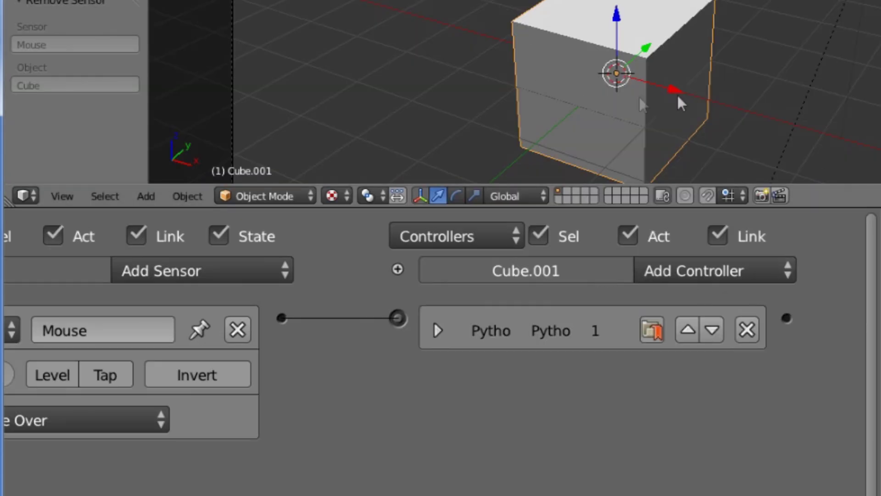
Resize the 3D view, fit the logic bricks, and set the Mouse Event to Mouse Over Any
{"action": "scroll", "coordinate": [605, 81], "scroll_direction": "down", "scroll_amount": 1}
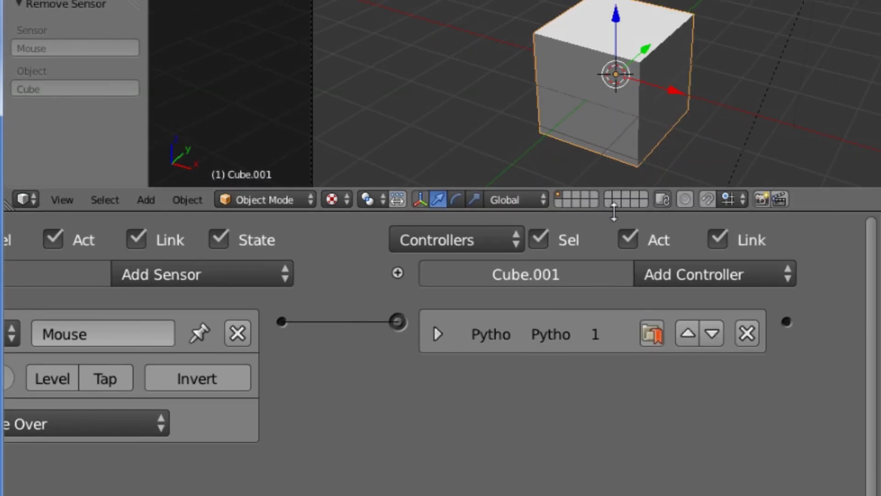
{"action": "left_click_drag", "start_coordinate": [609, 207], "coordinate": [610, 243]}
{"action": "key", "text": "Home"}
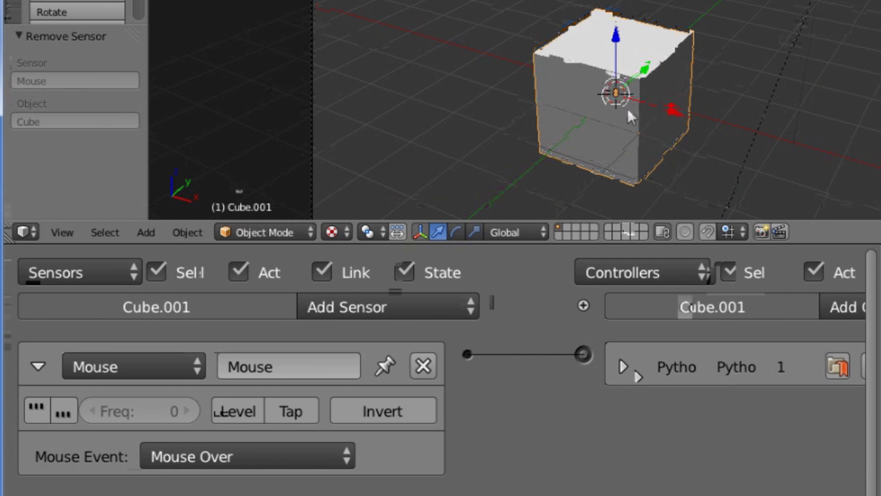
{"action": "left_click", "coordinate": [248, 456]}
{"action": "left_click", "coordinate": [232, 415]}
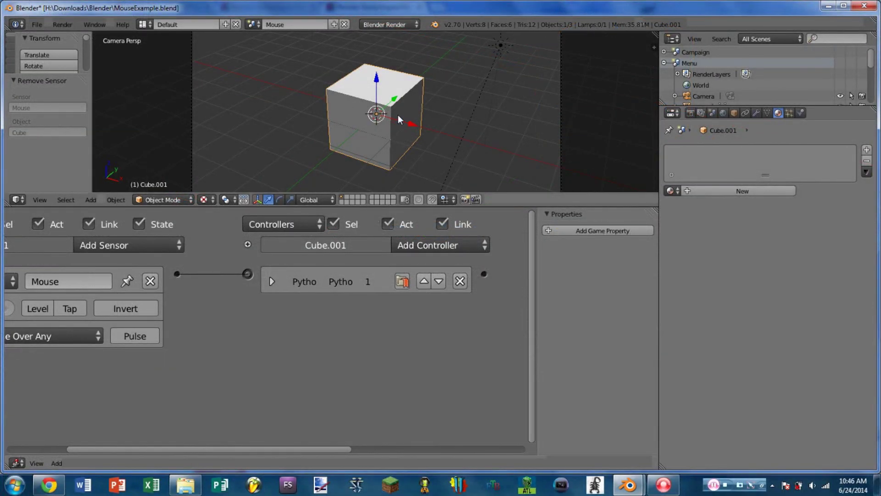
Duplicate the cube twice with Shift+D, placing one copy lower left and one above
{"action": "key", "text": "shift+d"}
{"action": "left_click", "coordinate": [271, 151]}
{"action": "key", "text": "shift+d"}
{"action": "left_click", "coordinate": [316, 82]}
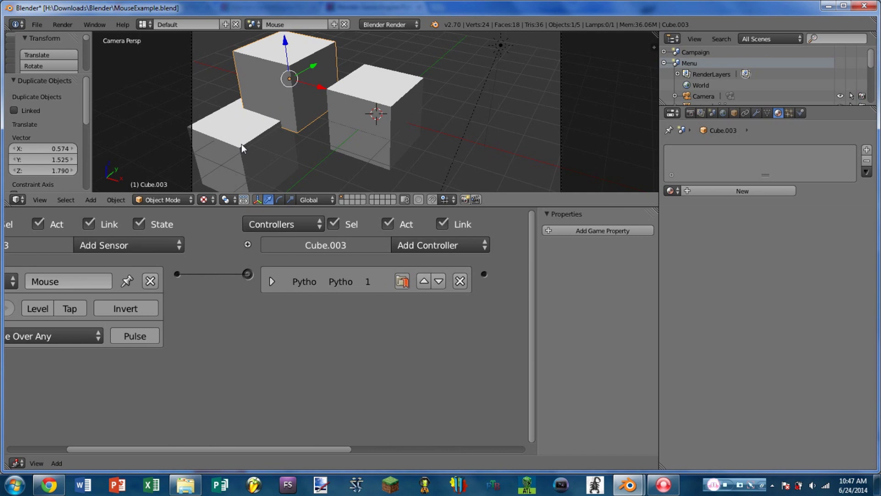
Drag in the editor area while clearing out the duplicated cubes
{"action": "middle_click_drag", "start_coordinate": [201, 366], "coordinate": [281, 354]}
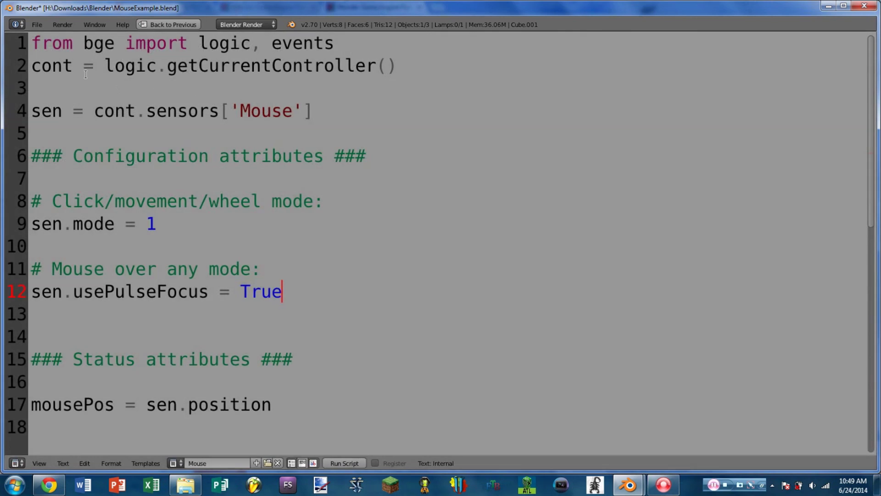
Highlight the events import, the Mouse sensor line and the Configuration attributes heading
{"action": "left_click_drag", "start_coordinate": [271, 49], "coordinate": [368, 48]}
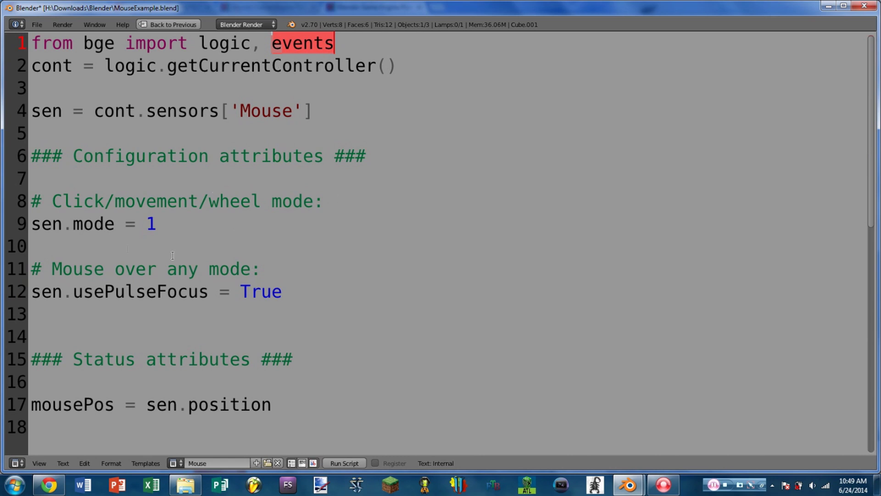
{"action": "left_click_drag", "start_coordinate": [323, 110], "coordinate": [30, 111]}
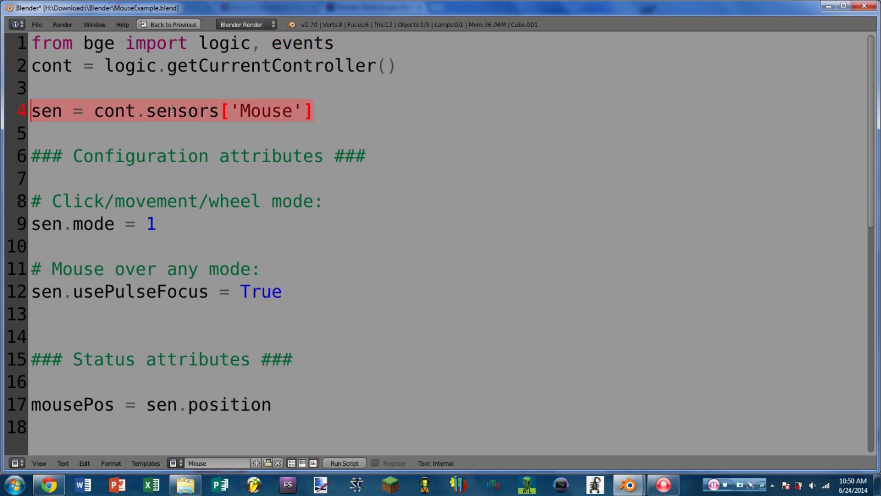
{"action": "scroll", "coordinate": [281, 196], "scroll_direction": "down", "scroll_amount": 1}
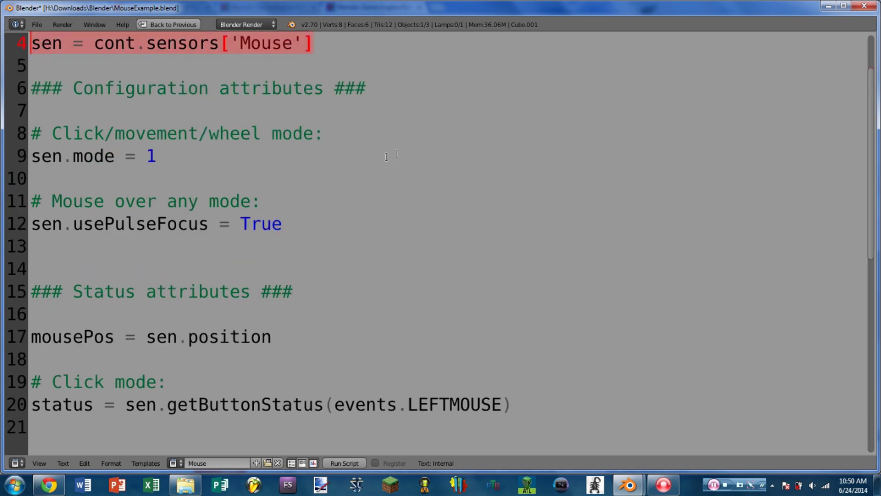
{"action": "left_click_drag", "start_coordinate": [31, 89], "coordinate": [367, 90]}
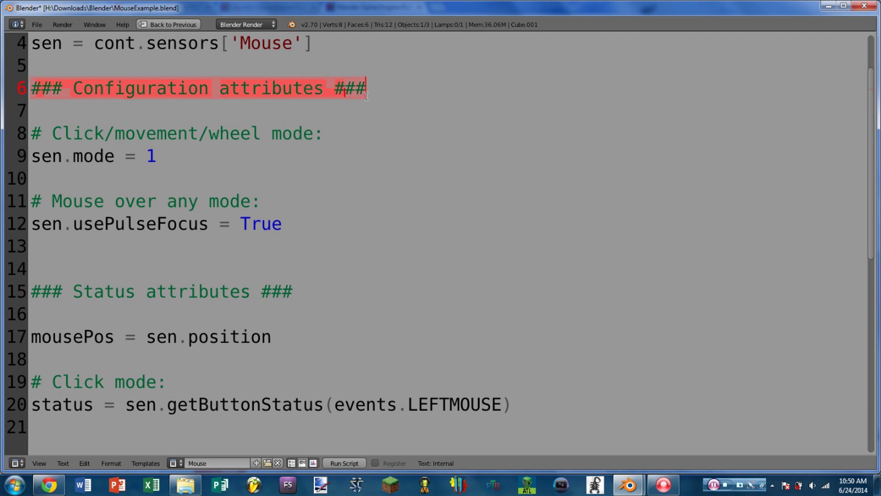
Point out sen.mode = 1 and its Click/movement comment, then switch back to the logic editor
{"action": "left_click", "coordinate": [31, 132]}
{"action": "left_click", "coordinate": [266, 197]}
{"action": "key", "text": "Up"}
{"action": "key", "text": "Up"}
{"action": "left_click", "coordinate": [50, 134]}
{"action": "left_click_drag", "start_coordinate": [51, 134], "coordinate": [198, 134]}
{"action": "left_click", "coordinate": [273, 115]}
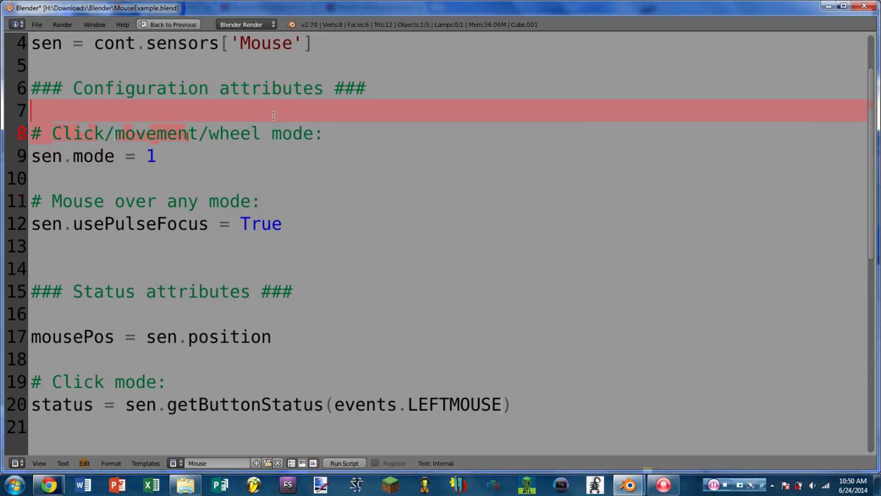
{"action": "left_click", "coordinate": [134, 156]}
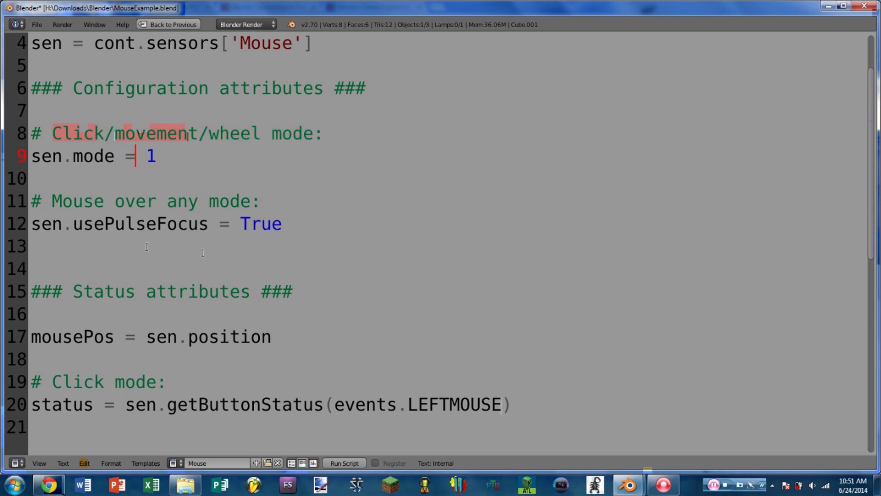
{"action": "double_click", "coordinate": [82, 156]}
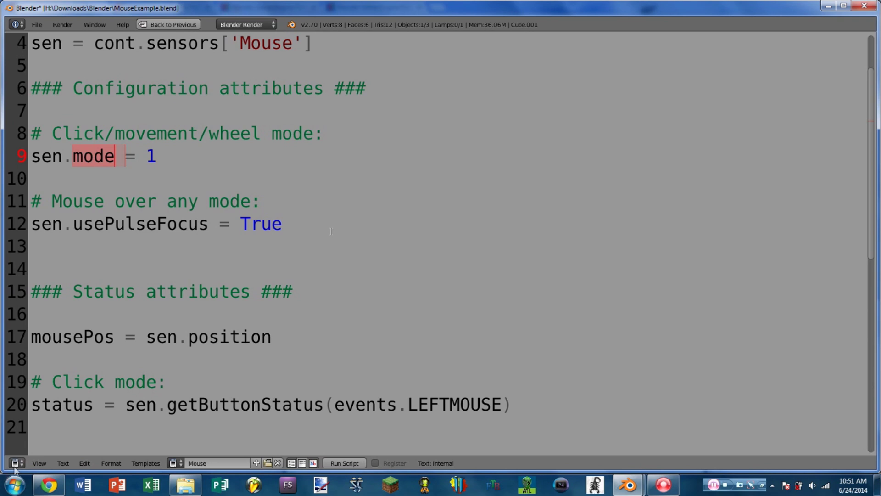
{"action": "double_click", "coordinate": [151, 156]}
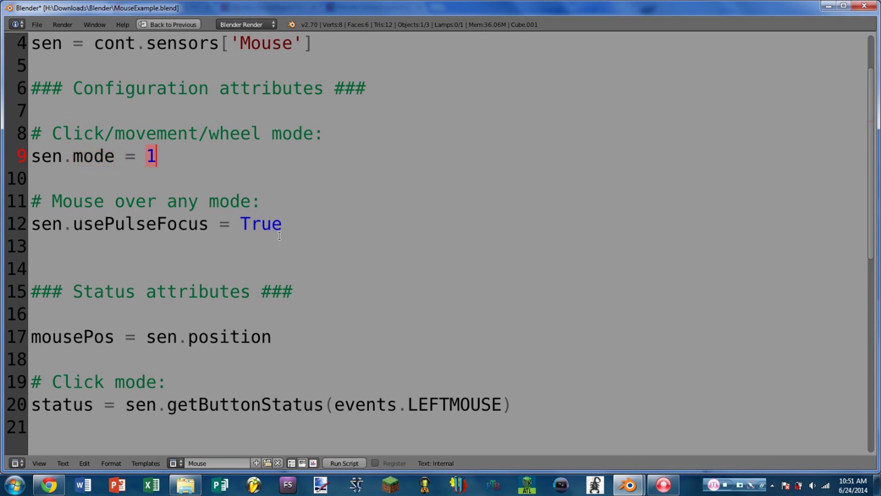
{"action": "left_click", "coordinate": [17, 463]}
{"action": "left_click", "coordinate": [72, 318]}
{"action": "left_click", "coordinate": [202, 161]}
{"action": "left_click_drag", "start_coordinate": [52, 201], "coordinate": [263, 201]}
{"action": "left_click", "coordinate": [327, 226]}
{"action": "left_click_drag", "start_coordinate": [51, 201], "coordinate": [157, 201]}
{"action": "left_click", "coordinate": [55, 201]}
{"action": "left_click_drag", "start_coordinate": [55, 200], "coordinate": [198, 202]}
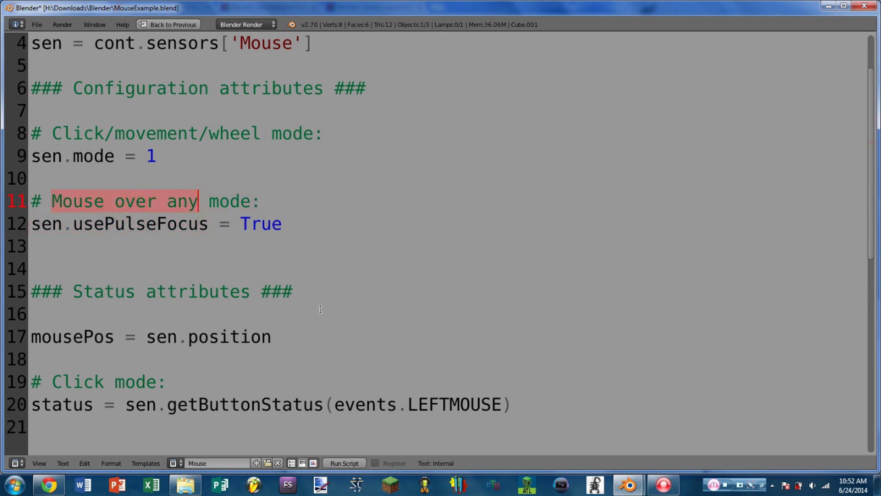
{"action": "left_click_drag", "start_coordinate": [83, 223], "coordinate": [285, 223]}
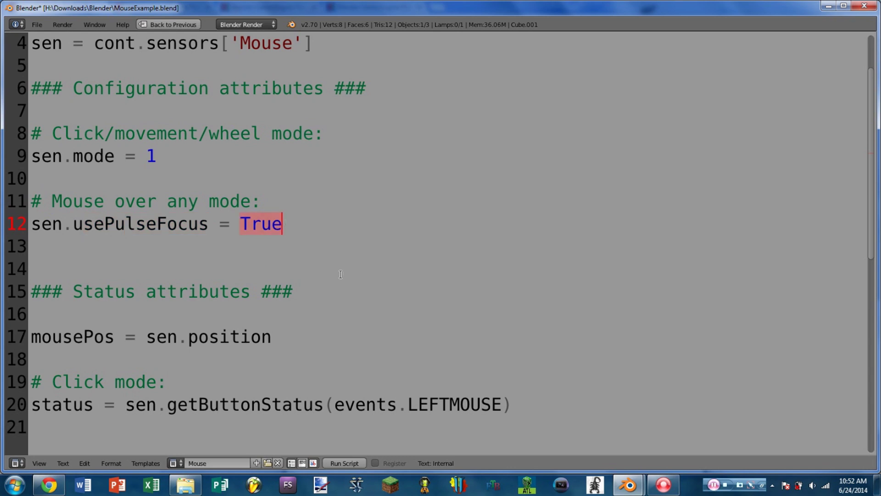
{"action": "left_click_drag", "start_coordinate": [73, 224], "coordinate": [219, 224]}
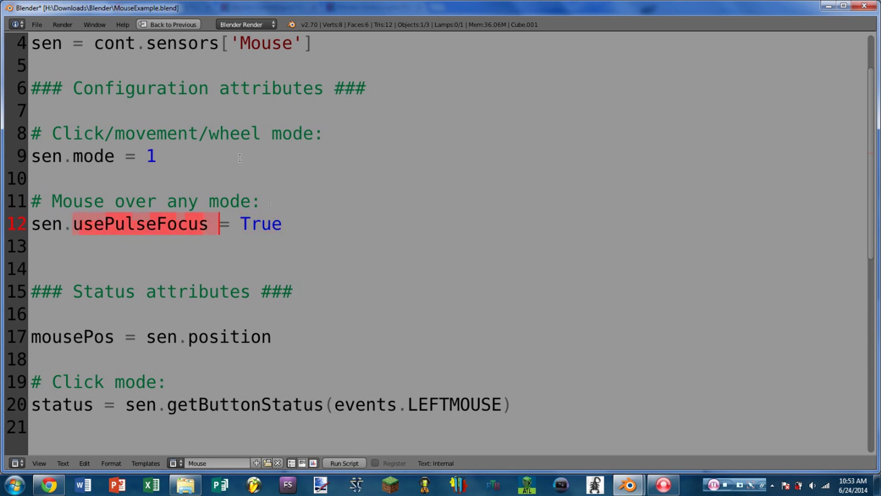
{"action": "left_click", "coordinate": [17, 462]}
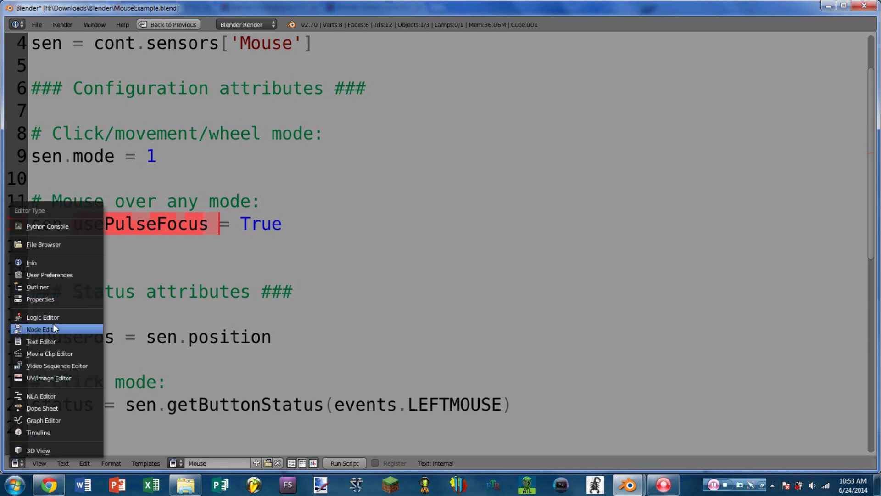
Show the Logic Editor and set the Mouse sensor's event to Mouse Over Any
{"action": "left_click", "coordinate": [32, 317]}
{"action": "left_click", "coordinate": [195, 161]}
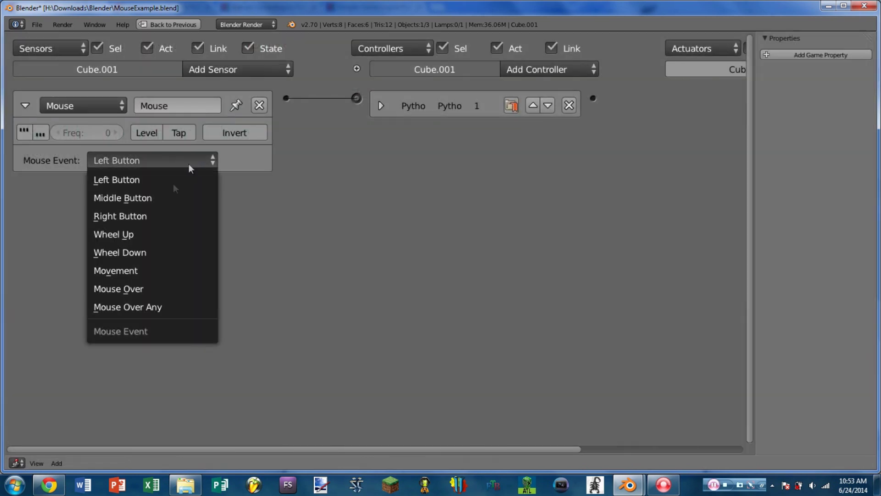
{"action": "left_click", "coordinate": [141, 305]}
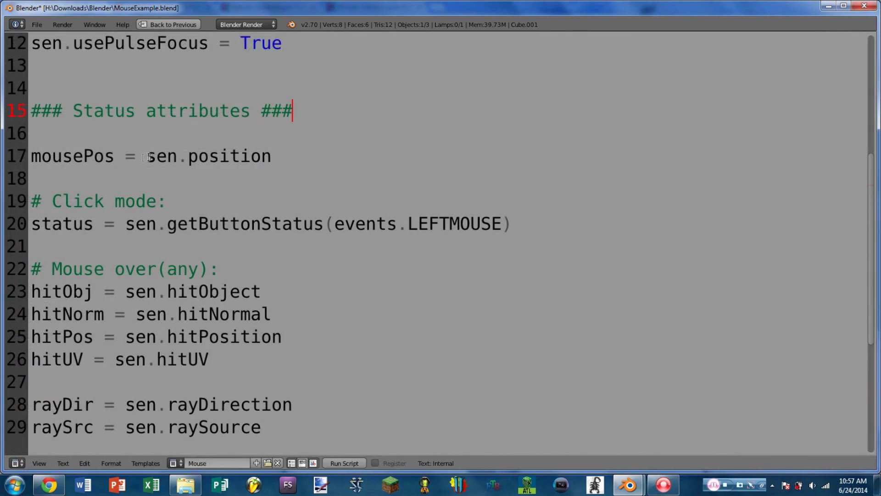
{"action": "left_click_drag", "start_coordinate": [186, 156], "coordinate": [274, 158]}
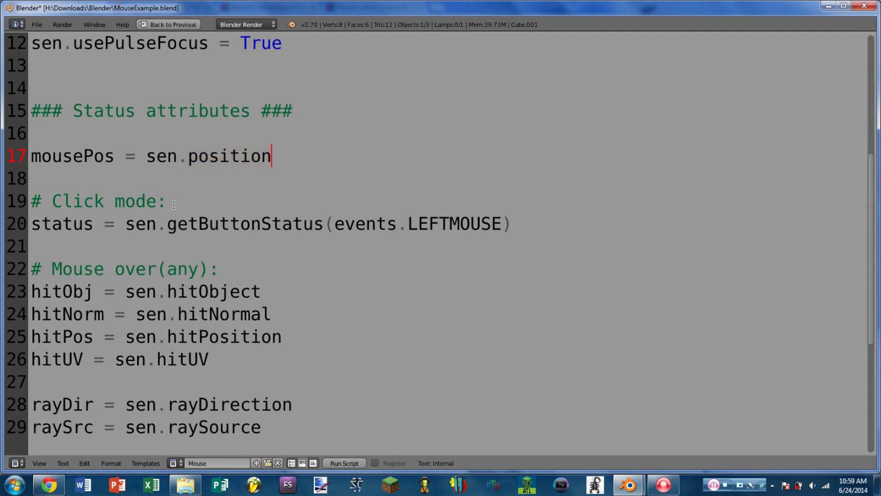
{"action": "scroll", "coordinate": [183, 225], "scroll_direction": "down", "scroll_amount": 1}
{"action": "left_click_drag", "start_coordinate": [39, 161], "coordinate": [513, 158]}
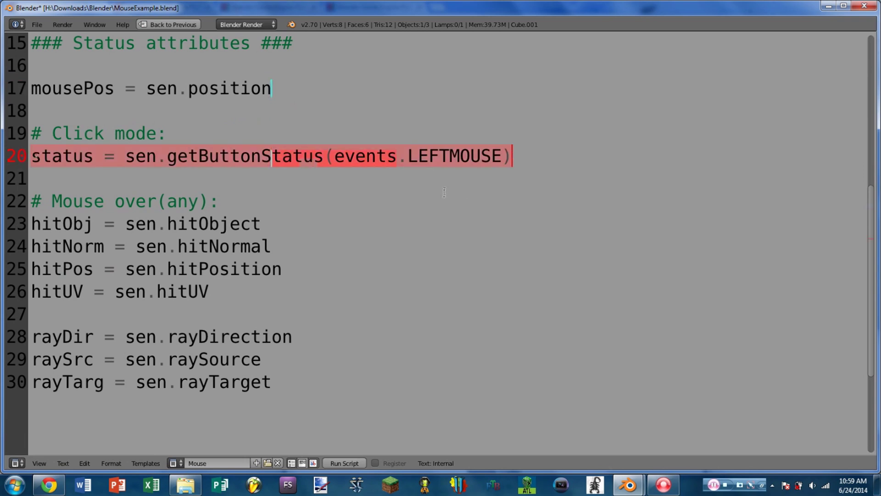
{"action": "left_click_drag", "start_coordinate": [126, 156], "coordinate": [326, 152]}
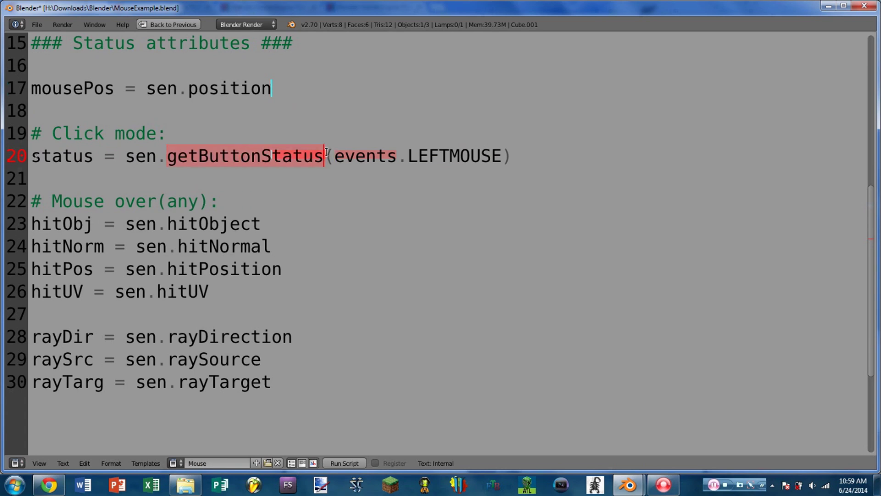
{"action": "left_click_drag", "start_coordinate": [503, 156], "coordinate": [332, 155]}
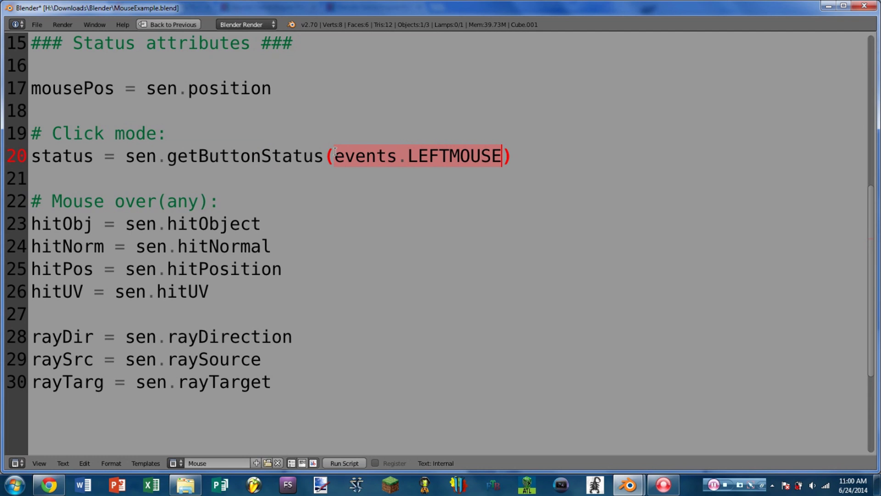
{"action": "left_click_drag", "start_coordinate": [338, 151], "coordinate": [515, 156]}
{"action": "left_click", "coordinate": [401, 156]}
{"action": "left_click_drag", "start_coordinate": [449, 156], "coordinate": [407, 158]}
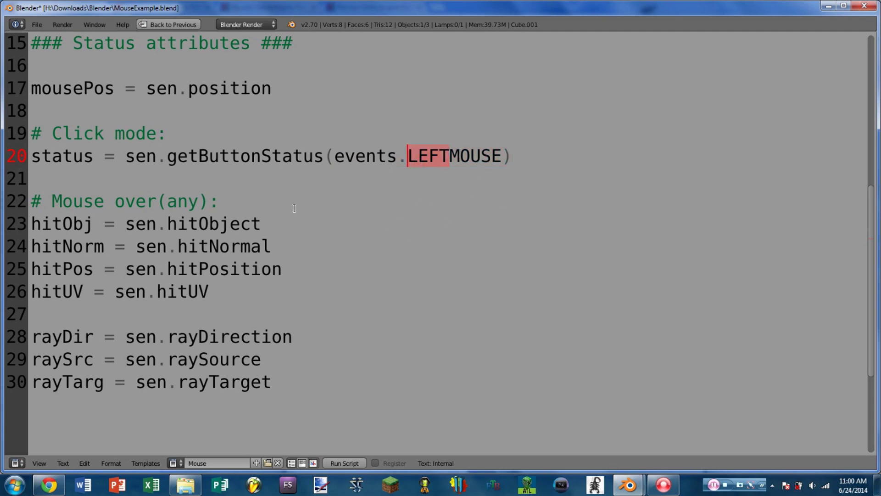
{"action": "scroll", "coordinate": [304, 213], "scroll_direction": "down", "scroll_amount": 1}
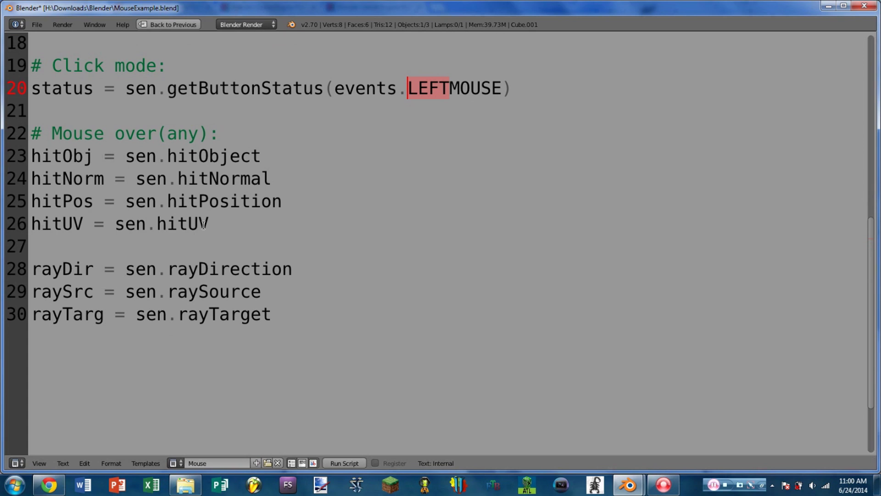
Highlight hitObj, hitObject and hitNormal in the script, then restore the 3D view with Ctrl+Up
{"action": "left_click_drag", "start_coordinate": [31, 154], "coordinate": [91, 155]}
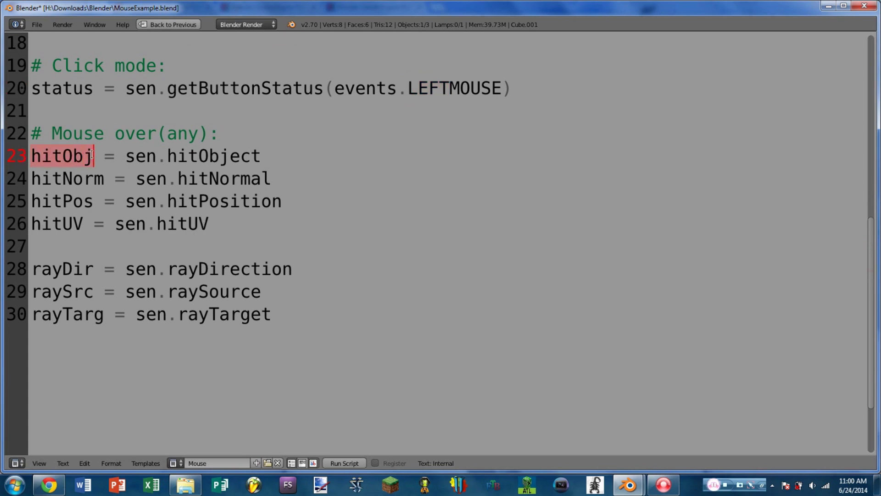
{"action": "left_click", "coordinate": [168, 153]}
{"action": "left_click_drag", "start_coordinate": [169, 155], "coordinate": [263, 155]}
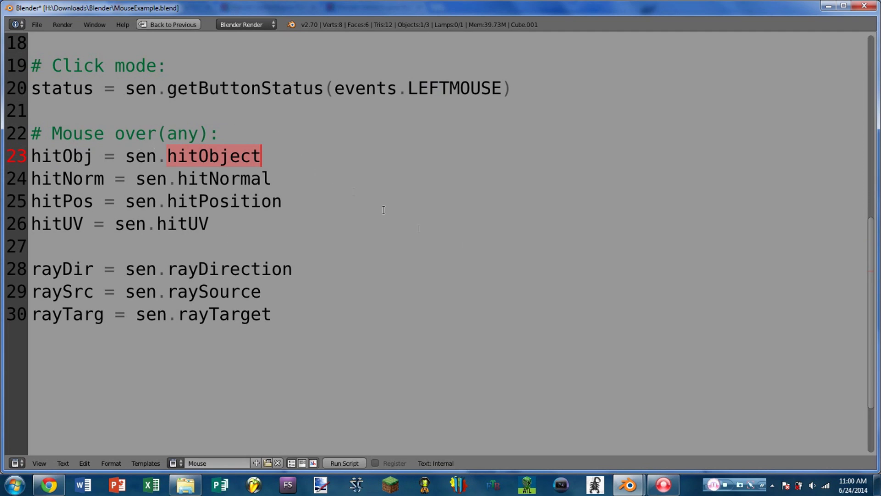
{"action": "left_click_drag", "start_coordinate": [272, 178], "coordinate": [176, 180]}
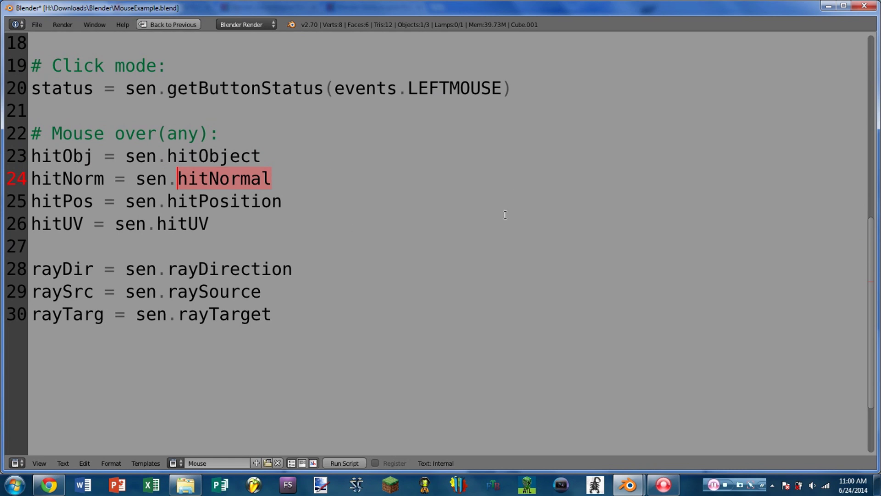
{"action": "key", "text": "ctrl+Up"}
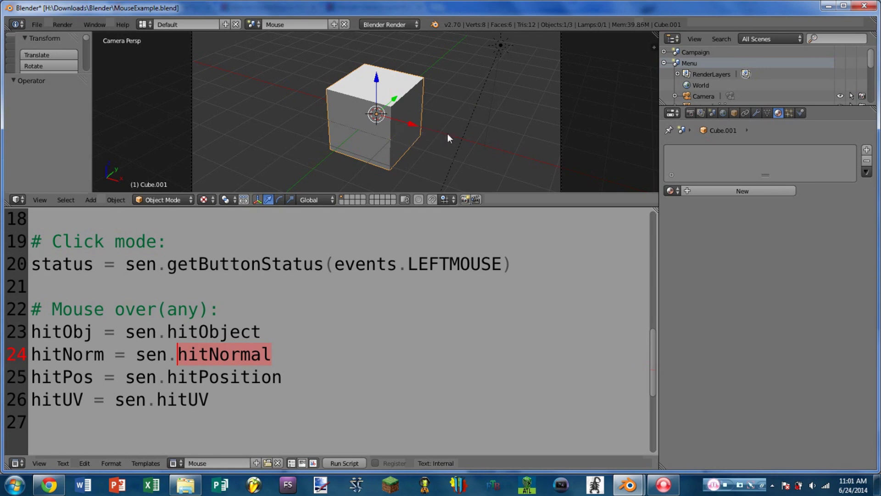
Highlight hitPosition on line 25, then return the script to a full-window view
{"action": "left_click_drag", "start_coordinate": [282, 200], "coordinate": [166, 201]}
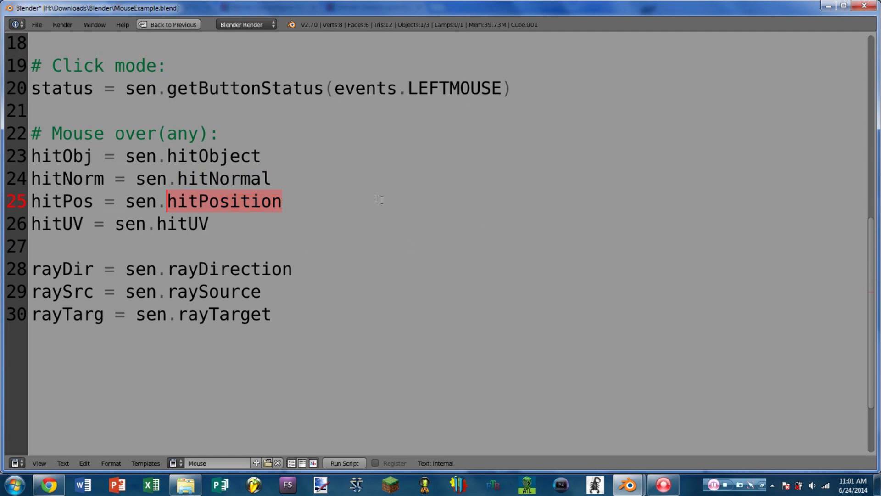
{"action": "key", "text": "ctrl+Up"}
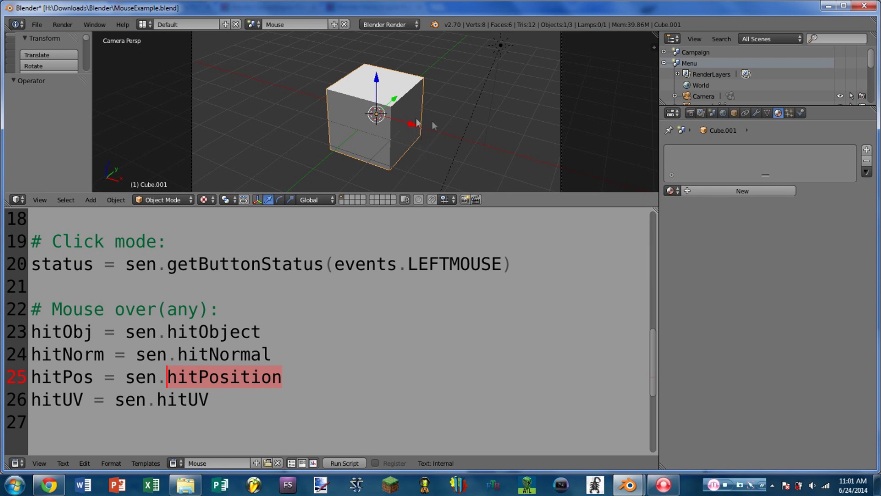
{"action": "key", "text": "ctrl+Up"}
Highlight the hitUV attribute on line 26 and rayDirection on line 28
{"action": "left_click_drag", "start_coordinate": [209, 223], "coordinate": [156, 223]}
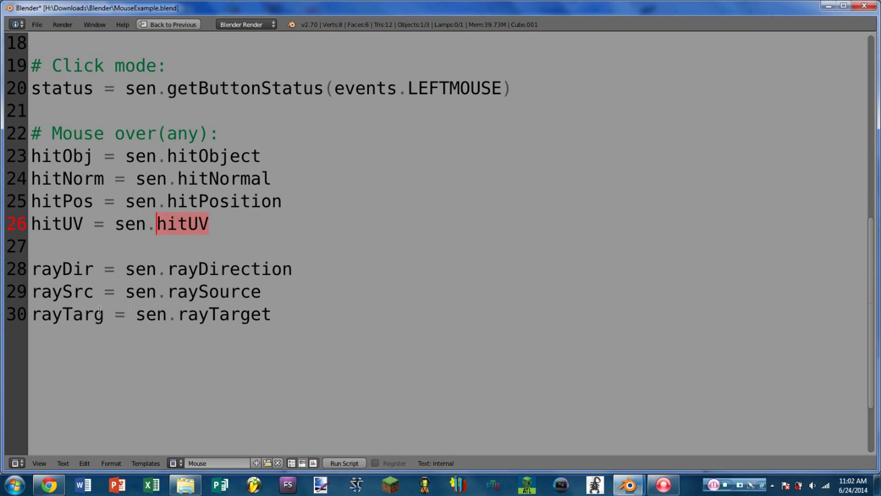
{"action": "left_click_drag", "start_coordinate": [210, 224], "coordinate": [155, 216]}
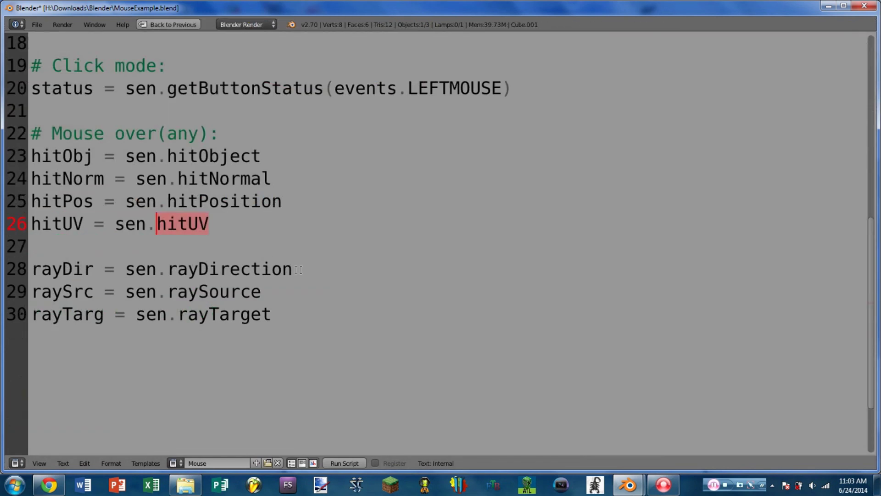
{"action": "left_click", "coordinate": [294, 269]}
{"action": "left_click_drag", "start_coordinate": [293, 270], "coordinate": [168, 271]}
{"action": "left_click", "coordinate": [299, 277]}
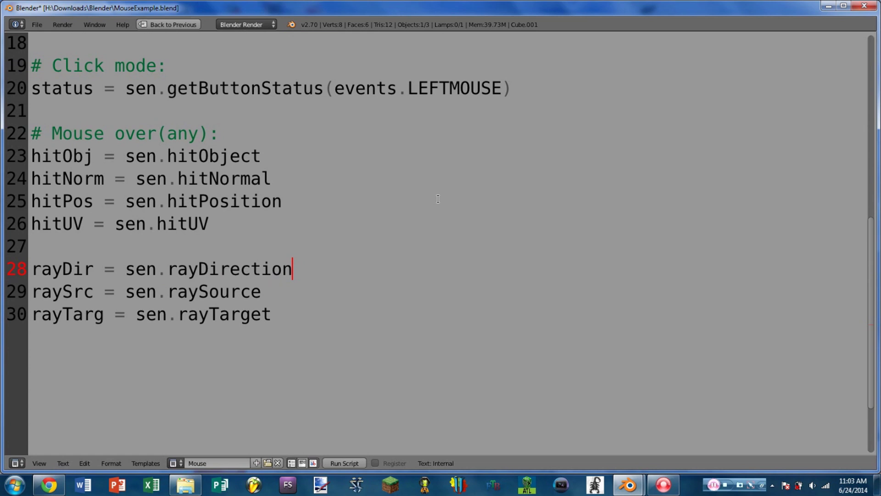
Restore the 3D view above the script and highlight raySource and rayTarget on lines 29–30
{"action": "key", "text": "ctrl+Up"}
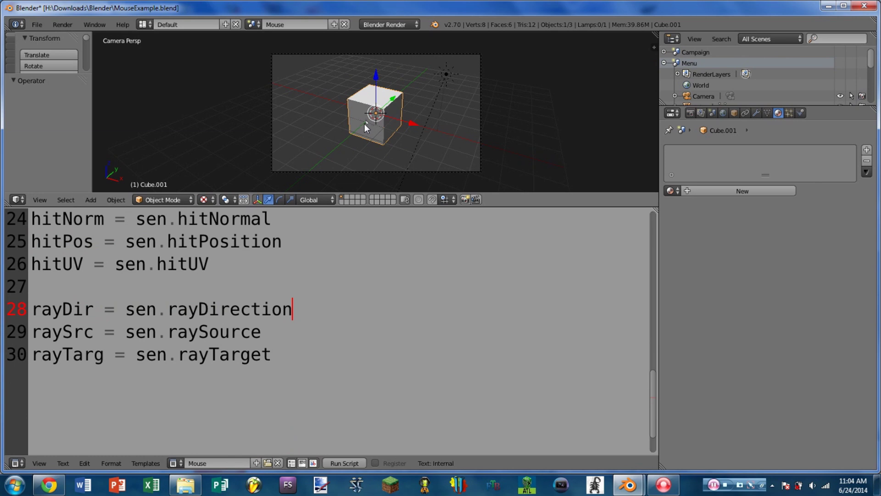
{"action": "left_click_drag", "start_coordinate": [261, 331], "coordinate": [166, 332]}
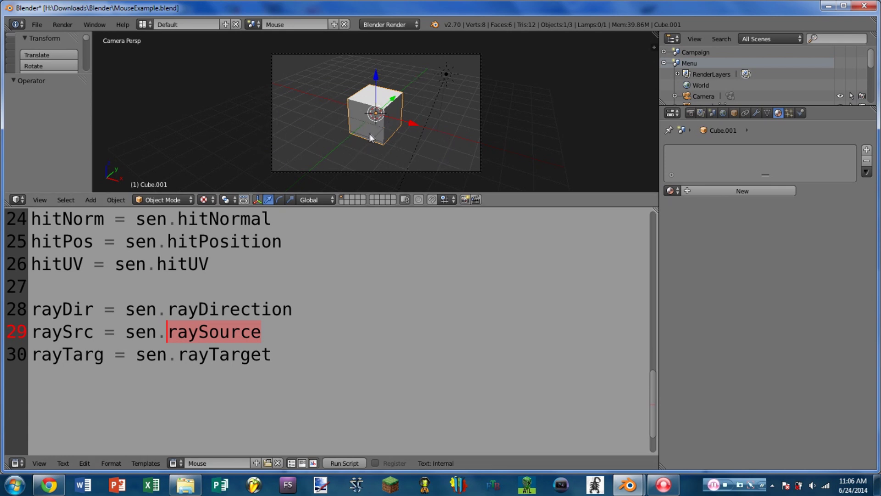
{"action": "left_click_drag", "start_coordinate": [272, 355], "coordinate": [178, 356]}
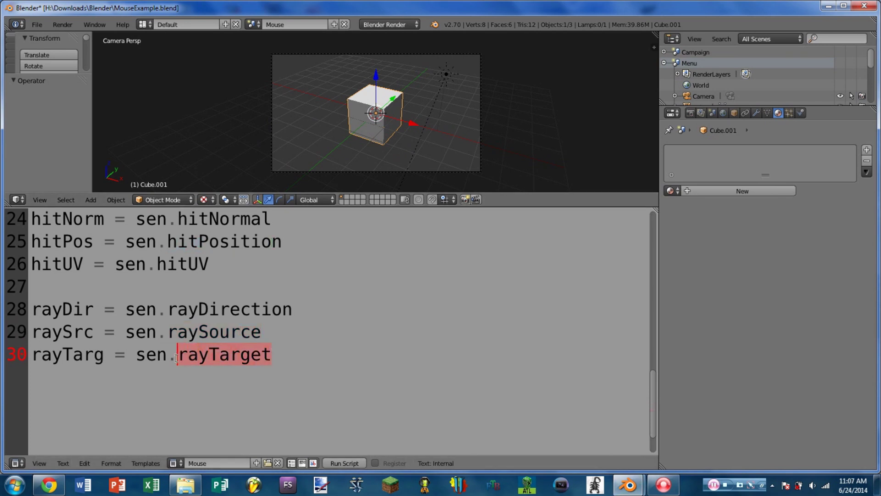
{"action": "left_click_drag", "start_coordinate": [282, 242], "coordinate": [167, 241]}
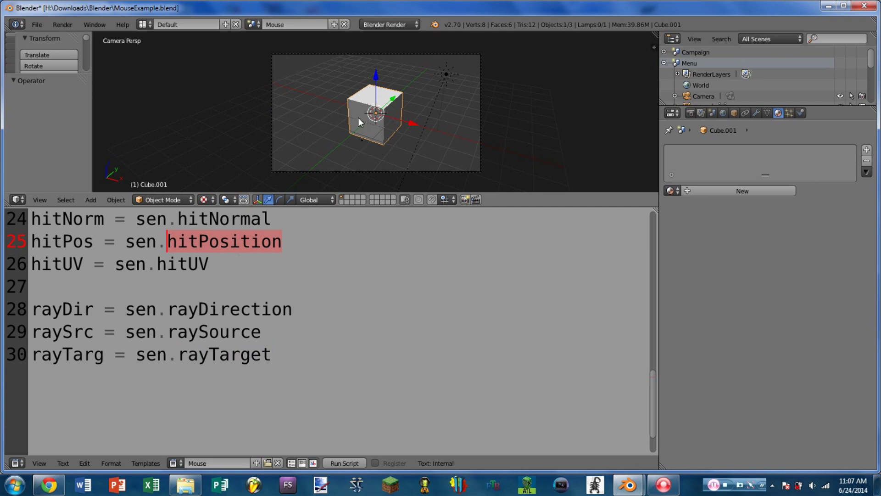
{"action": "left_click", "coordinate": [295, 350]}
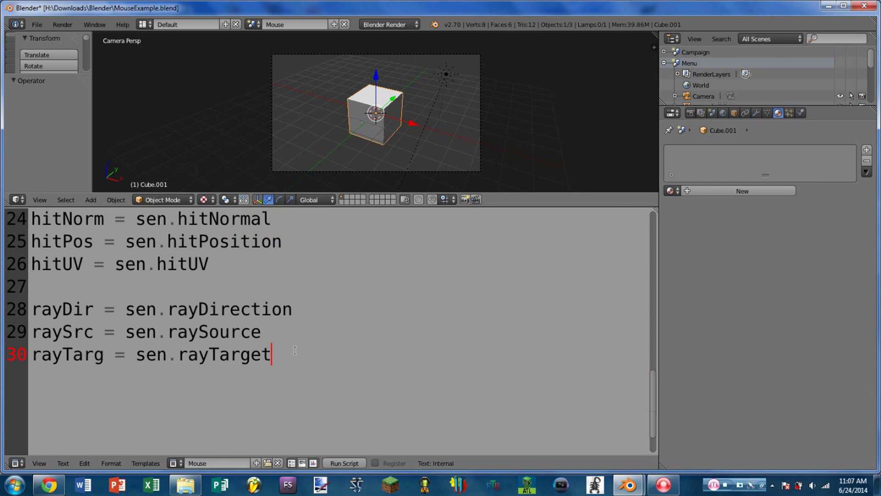